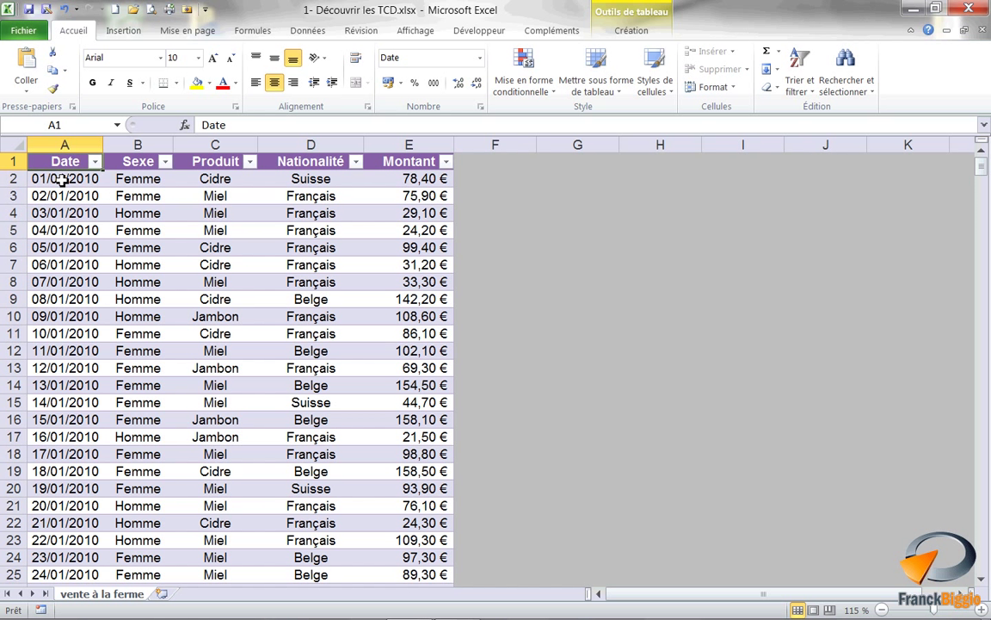
Step: Insert a pivot table from Liste_des_ventes on a new worksheet
click(117, 31)
click(39, 62)
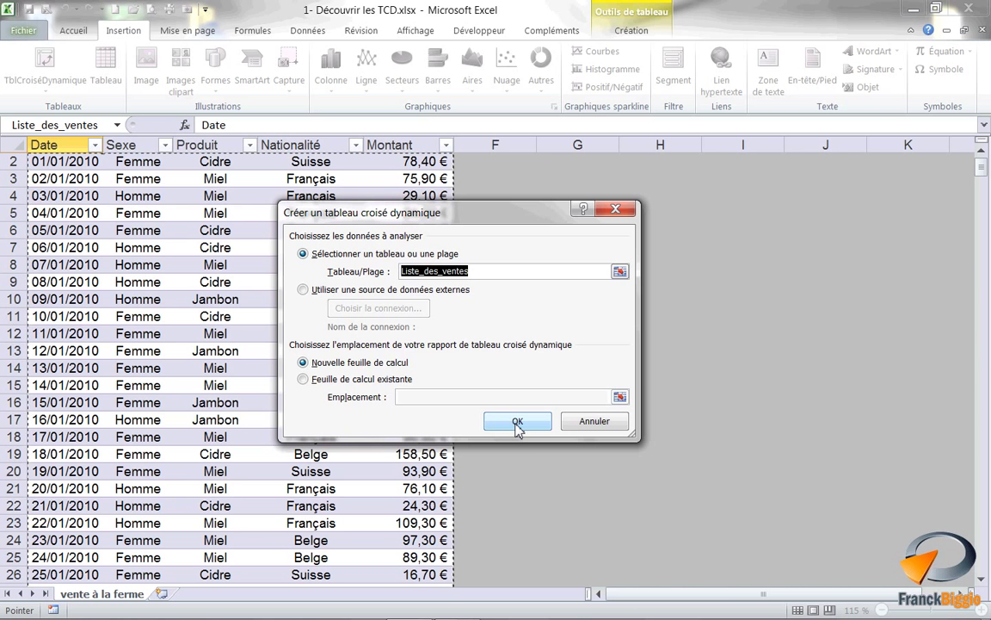
click(518, 422)
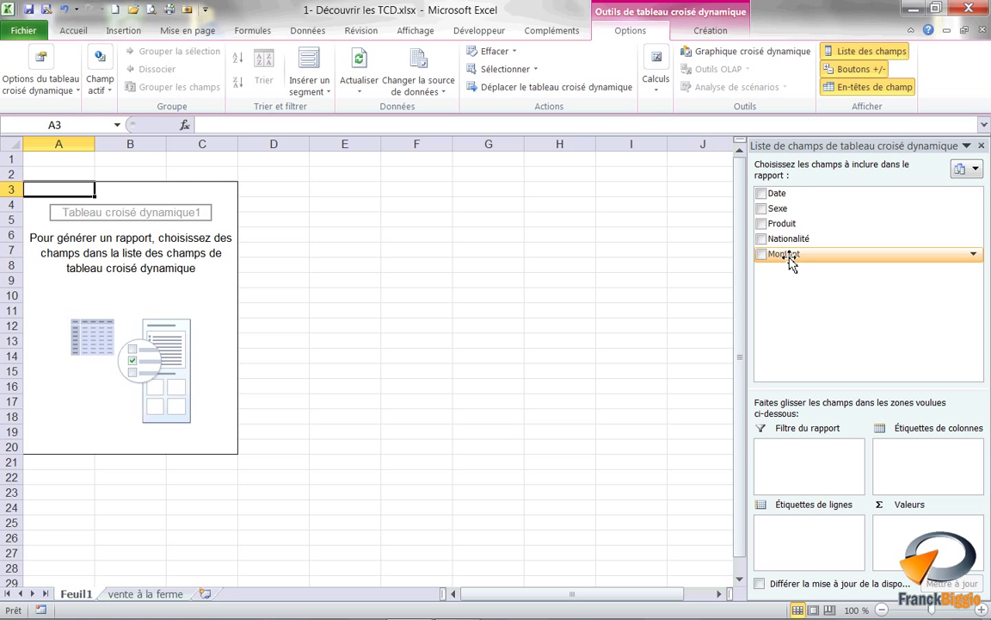
Step: Add Montant to Valeurs and Date to Étiquettes de lignes, then select a date cell
mouse_move(790, 262)
mouse_down()
mouse_move(917, 551)
mouse_move(912, 542)
mouse_up()
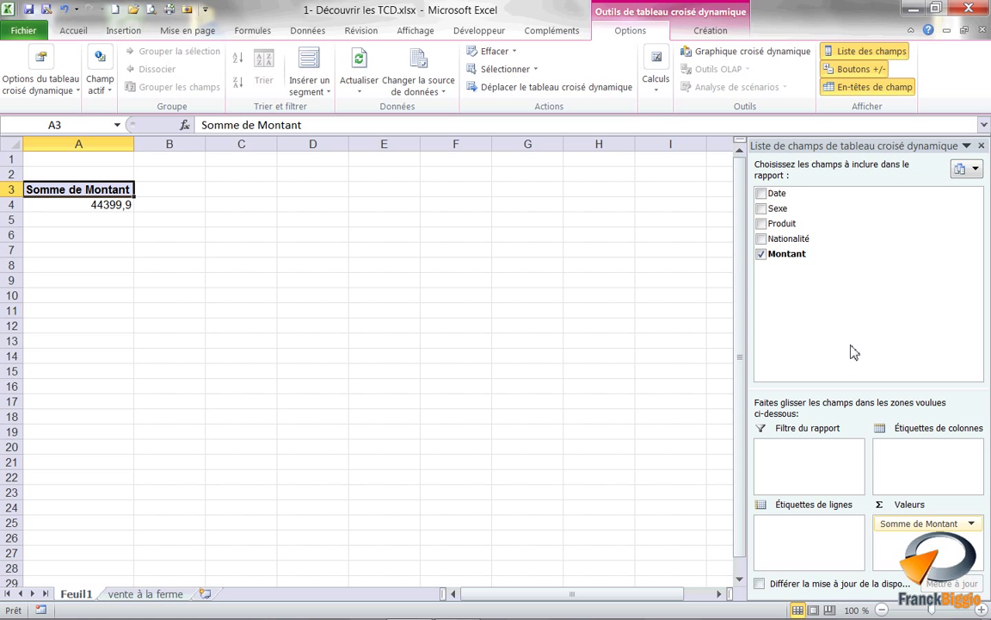
drag(788, 199, 779, 538)
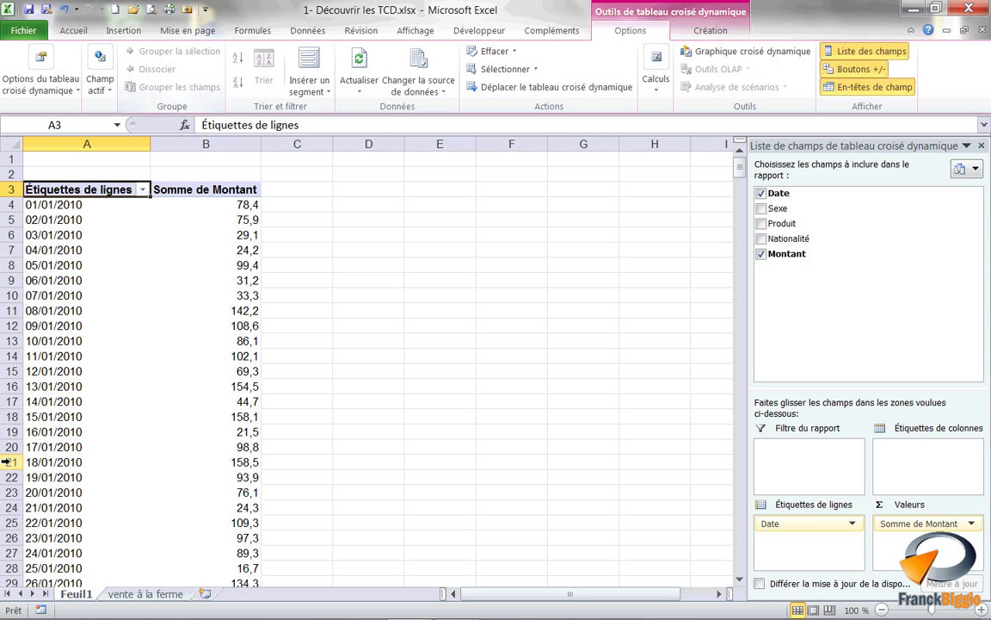
click(60, 265)
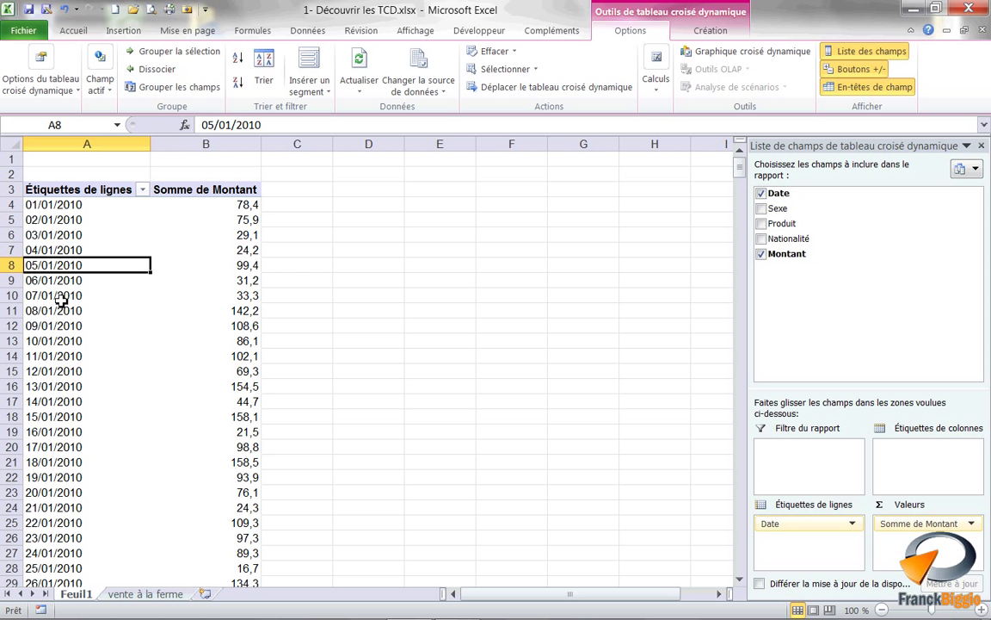
Step: Open Grouper les champs for the pivot's date field
click(205, 88)
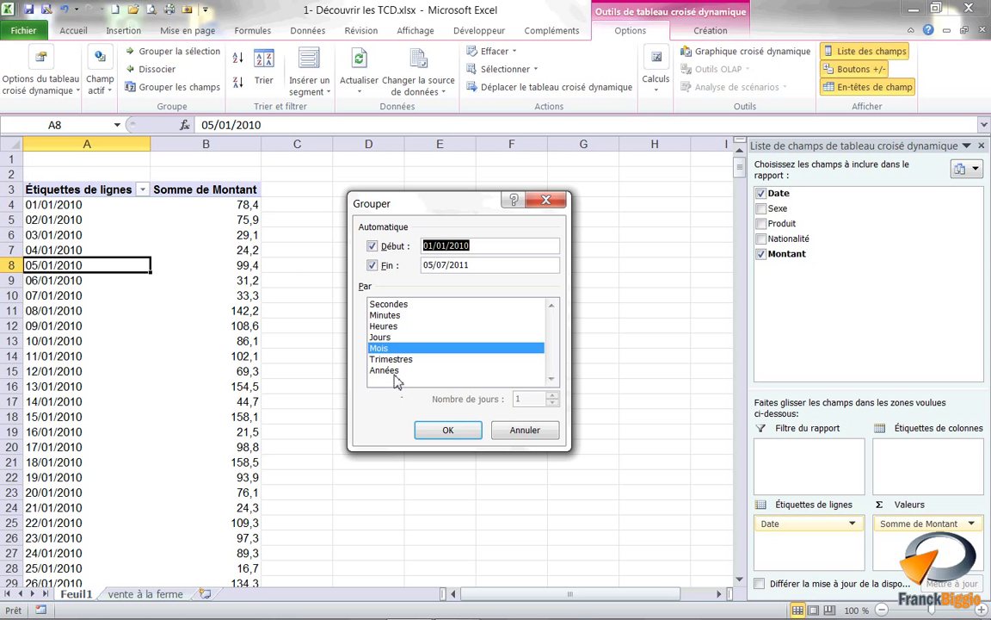
Step: Group the pivot dates by both Années and Mois
click(396, 375)
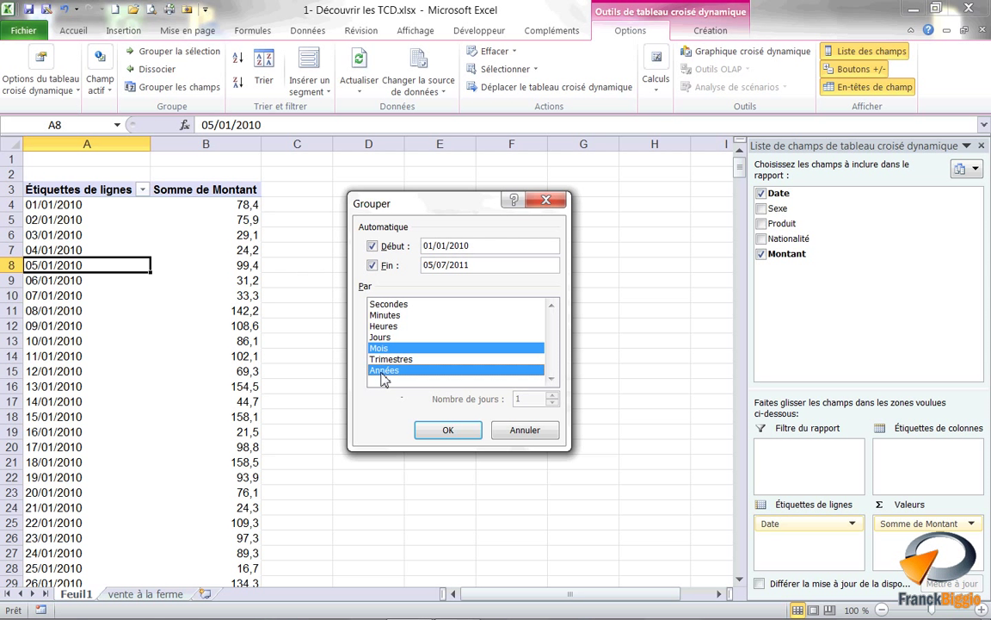
click(452, 430)
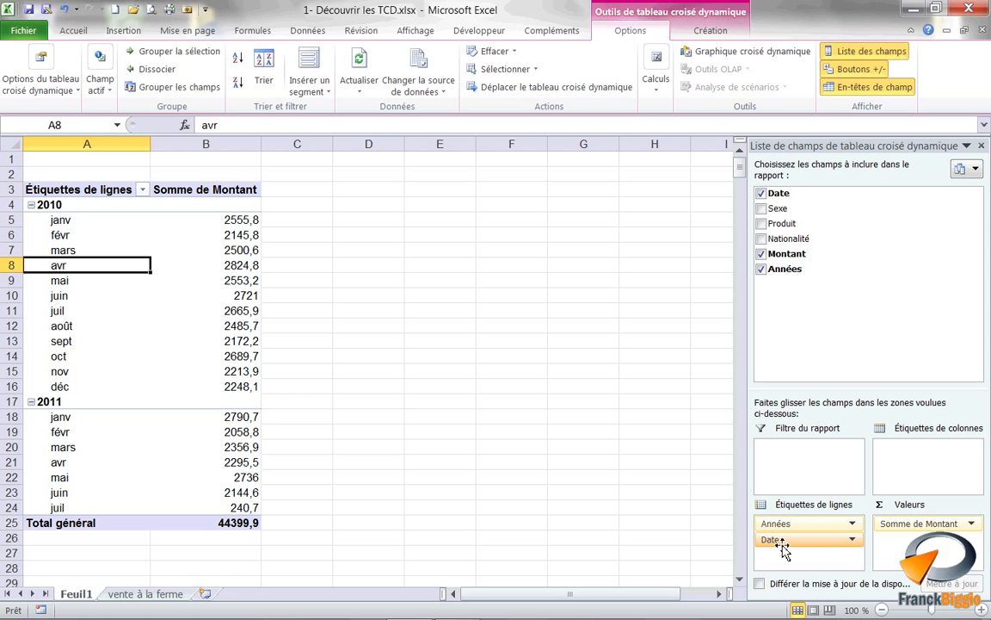
Step: Move Années to Étiquettes de colonnes so 2010 and 2011 run across as columns
drag(785, 523, 895, 470)
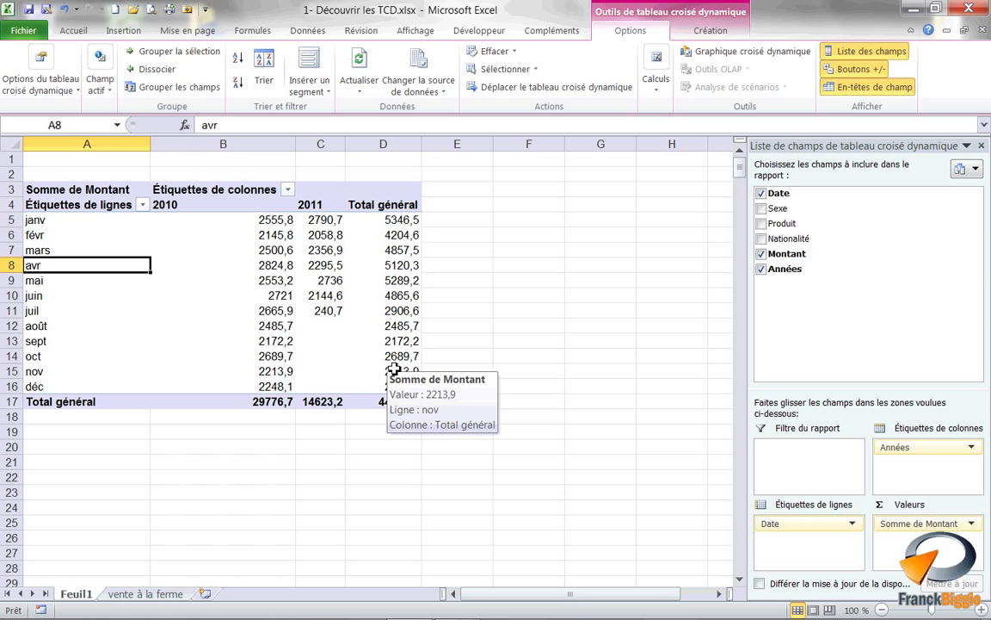
Step: Set Somme de Montant to Monétaire euro format with two decimals, and hide the field list
click(971, 523)
click(895, 506)
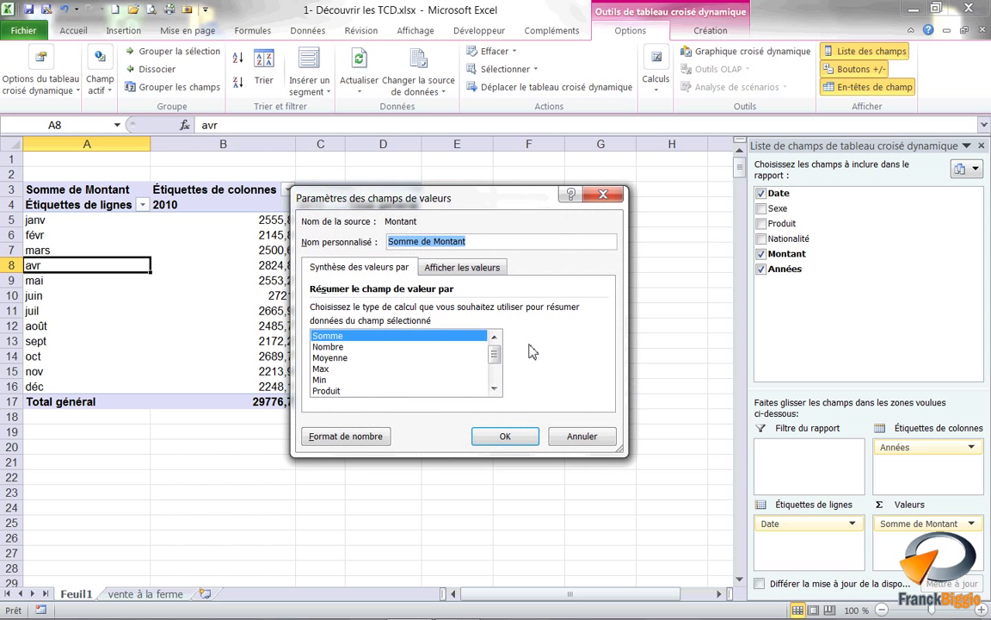
click(367, 437)
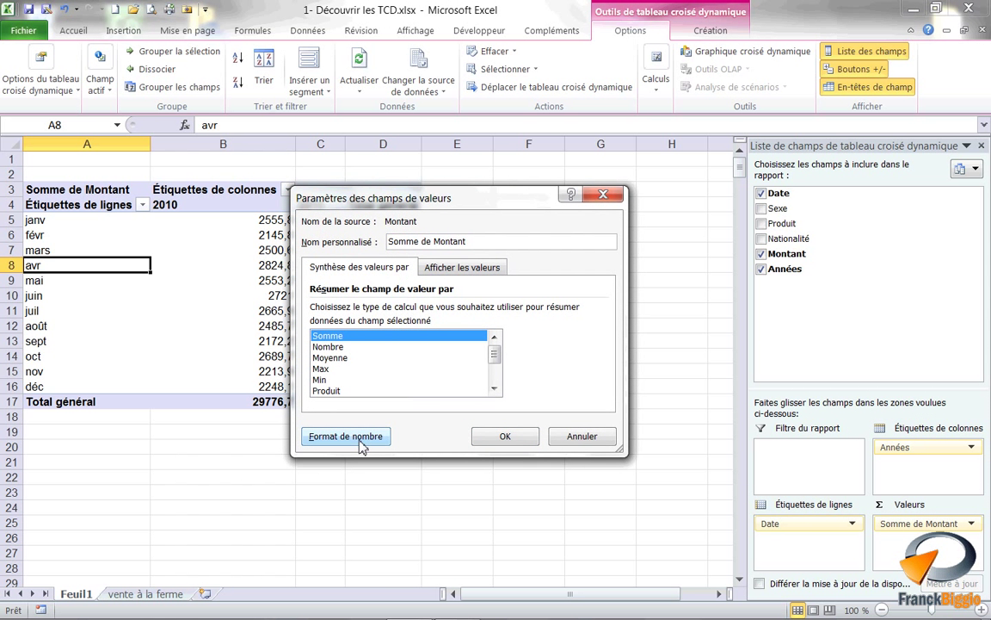
click(263, 222)
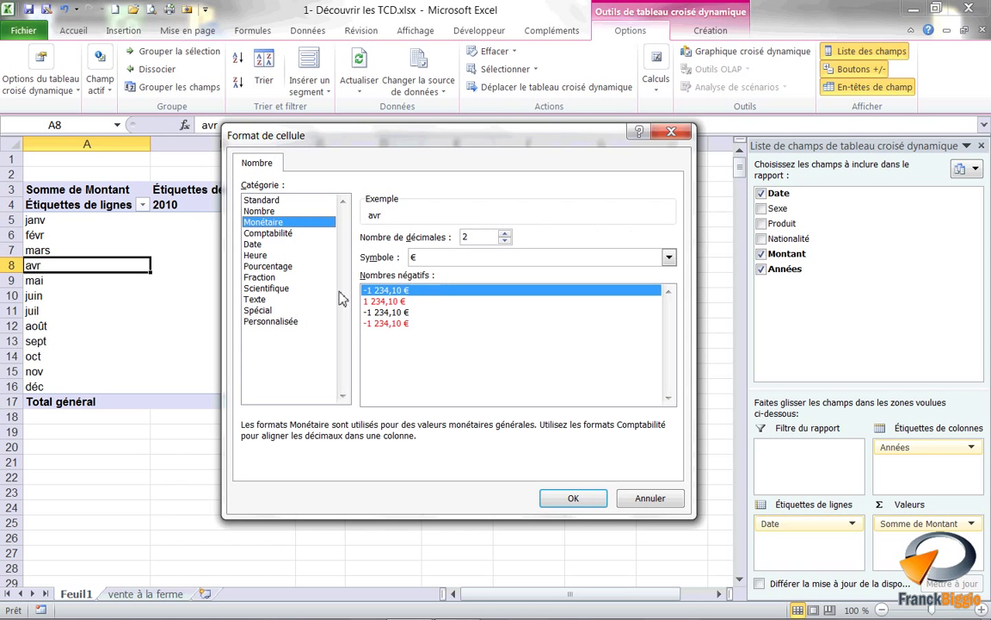
click(573, 498)
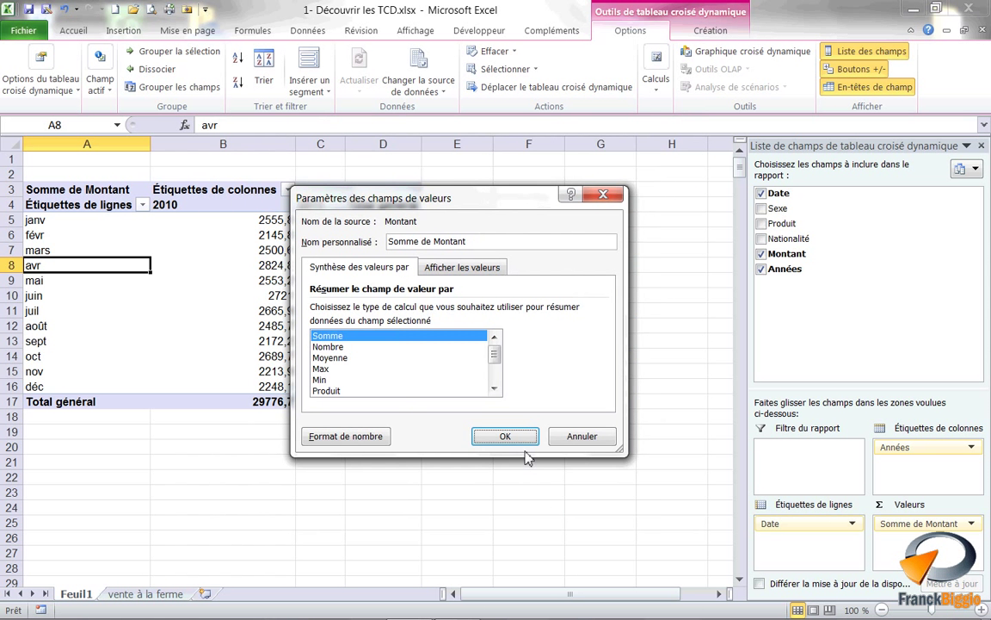
click(516, 437)
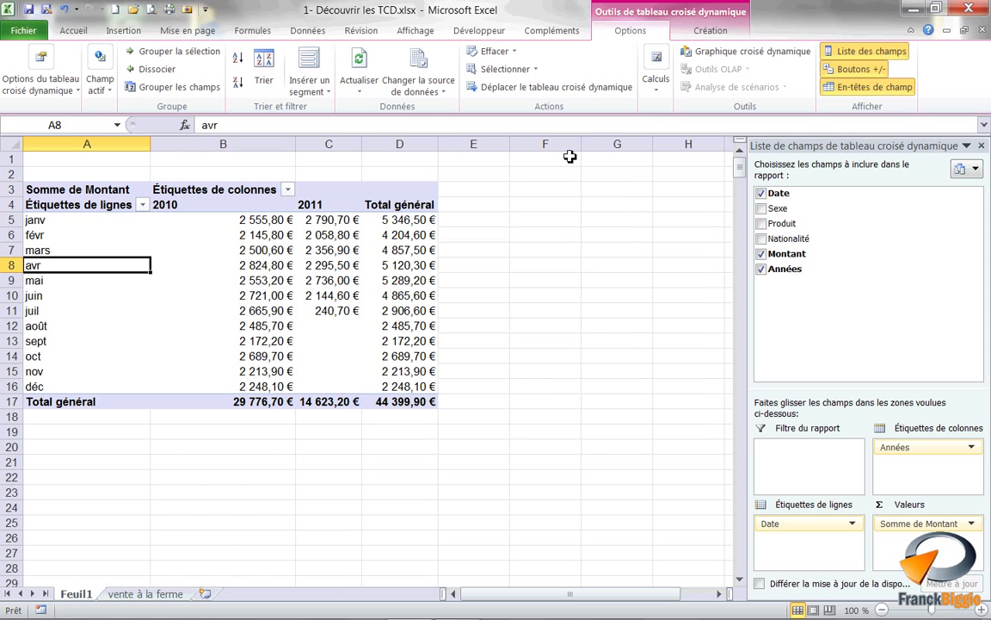
click(842, 54)
Step: Hide the +/- buttons and field headers, and apply the purple Moyen pivot style
click(856, 68)
click(870, 87)
click(707, 31)
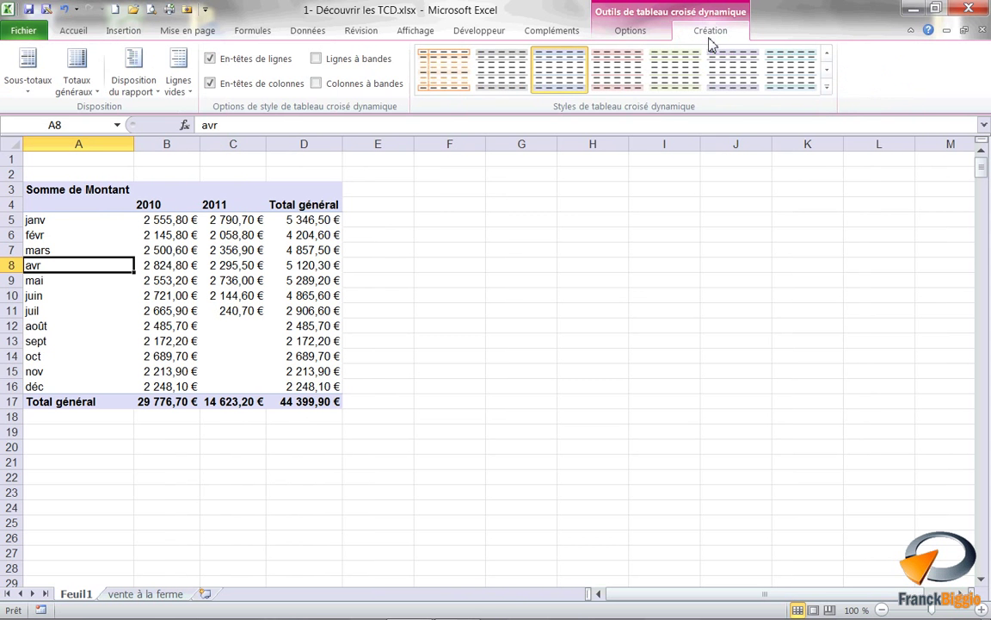
click(826, 91)
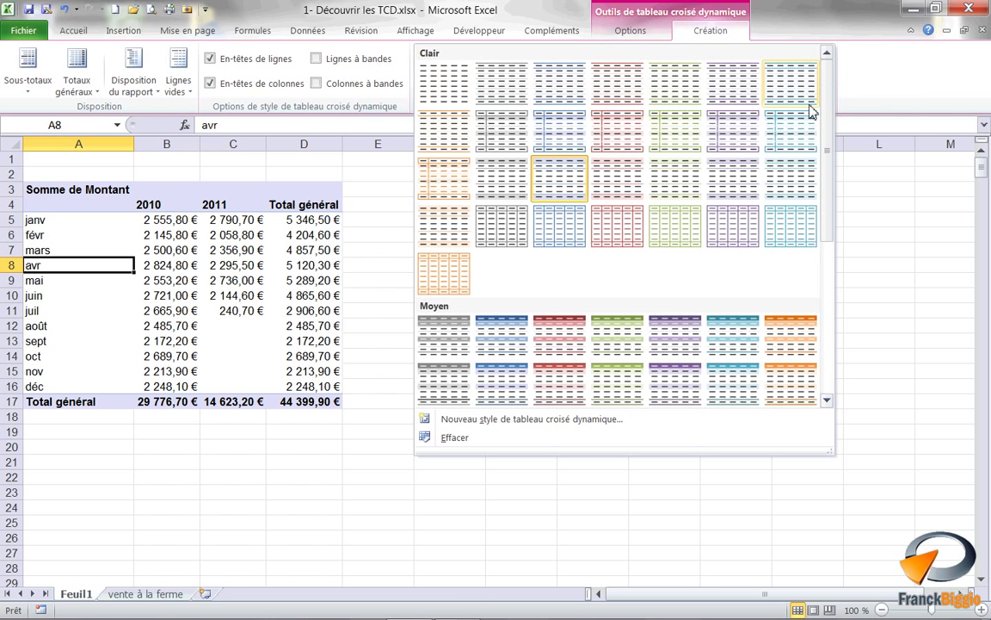
click(691, 347)
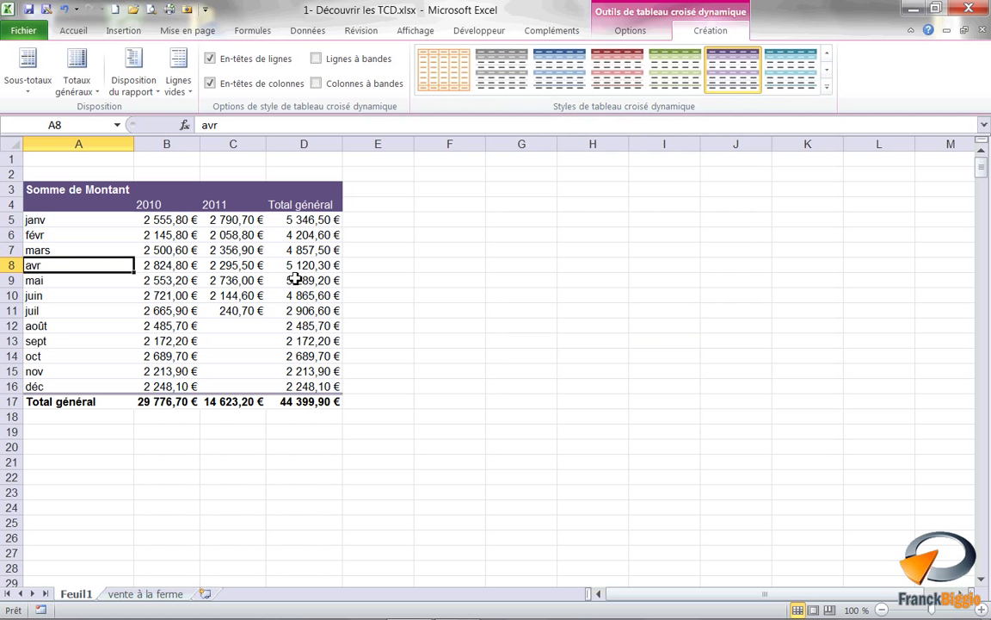
click(100, 193)
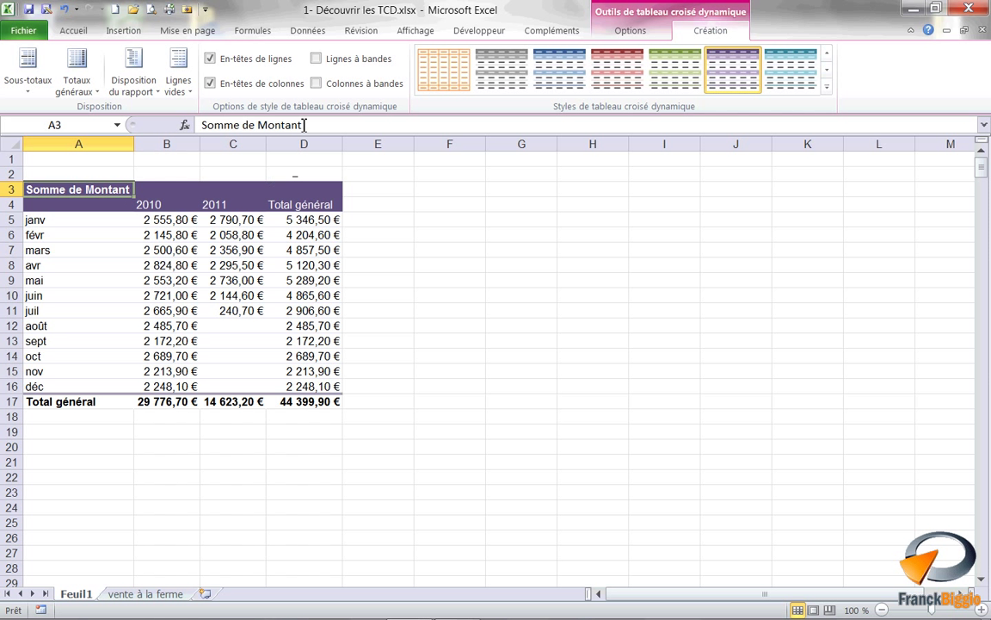
Step: Replace the Somme de Montant heading in A3 with CA
drag(276, 125, 146, 120)
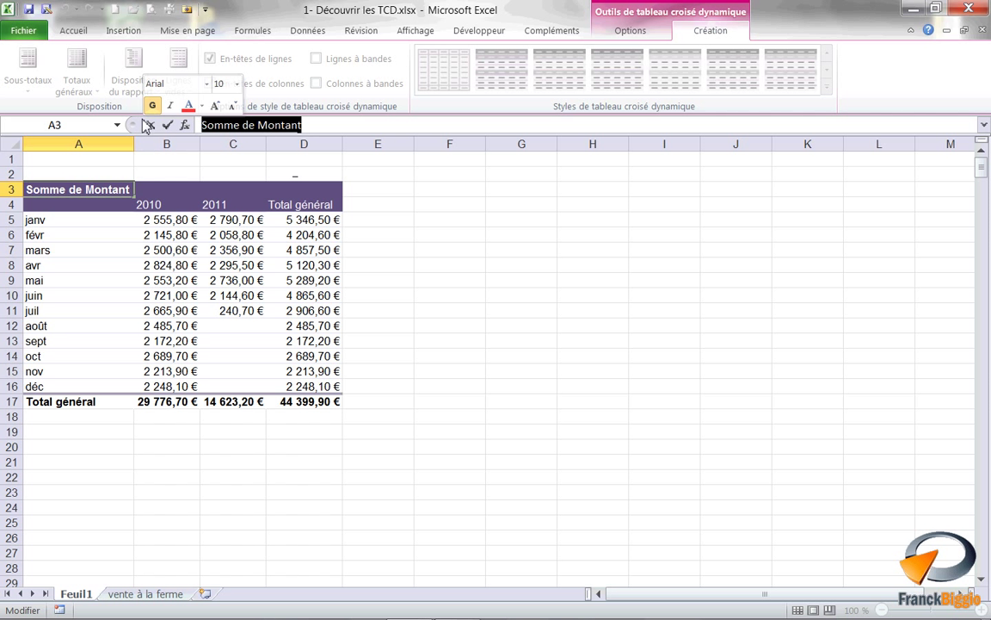
text(CA)
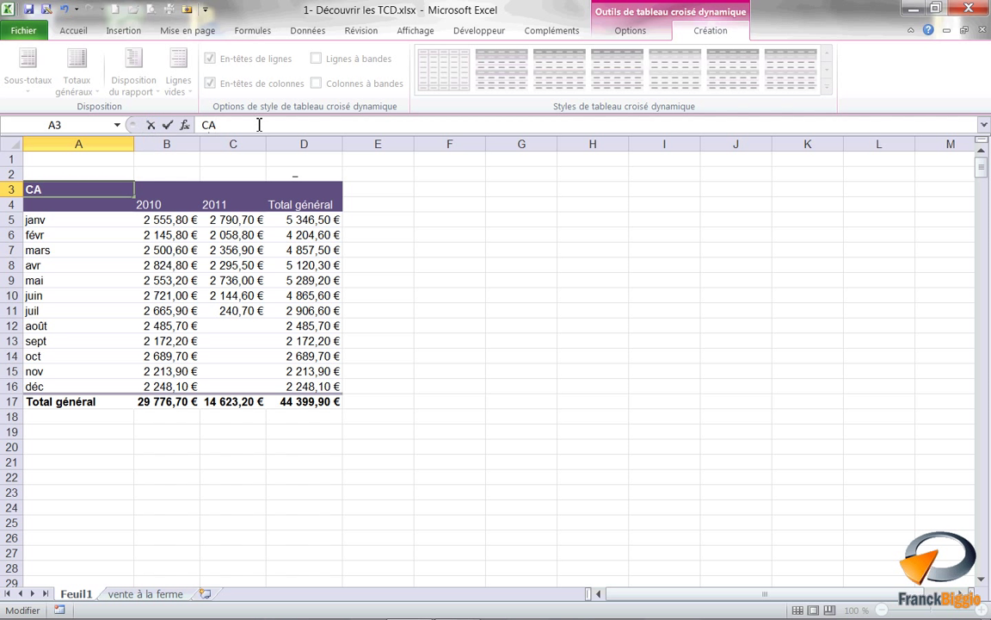
click(91, 204)
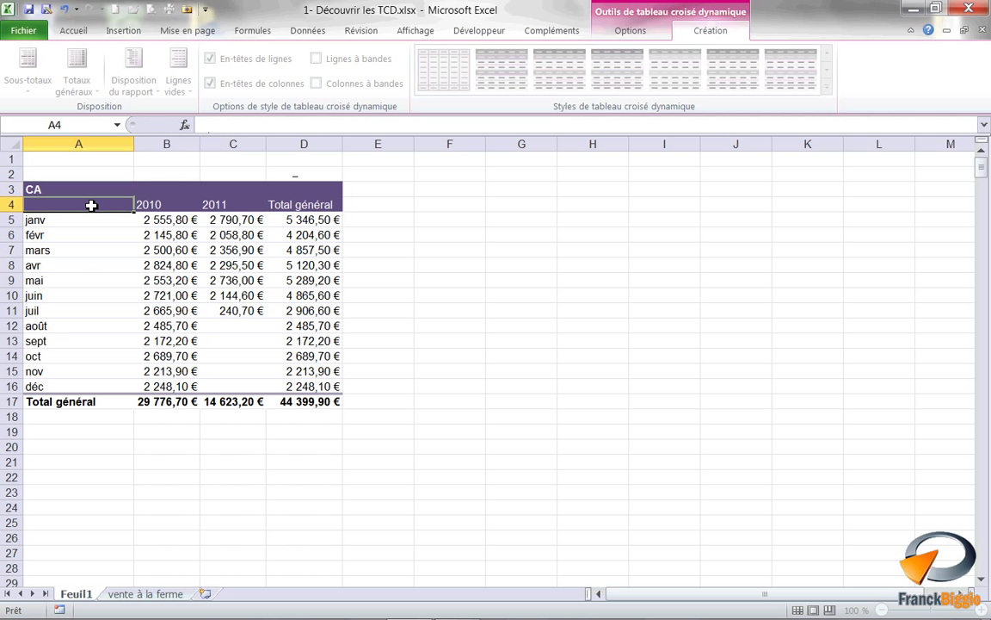
click(93, 186)
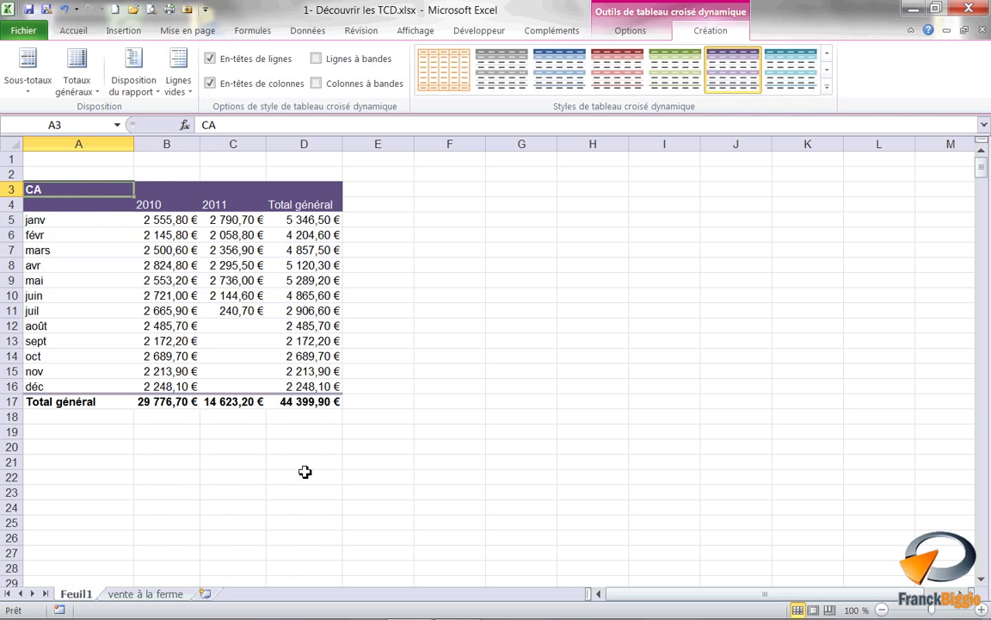